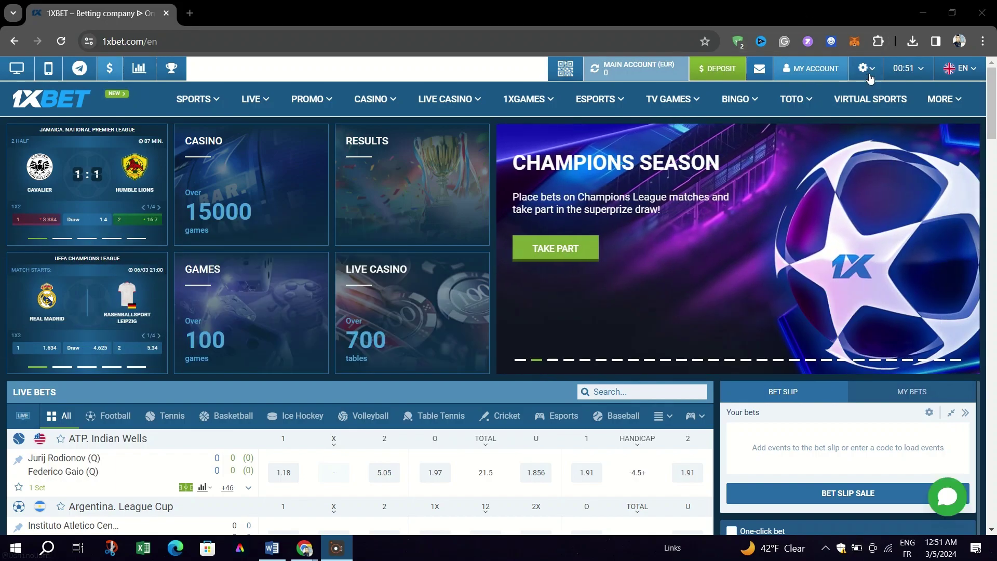
# Step: Open the settings menu, then open Personal Profile in a new background tab
pyautogui.click(872, 72)
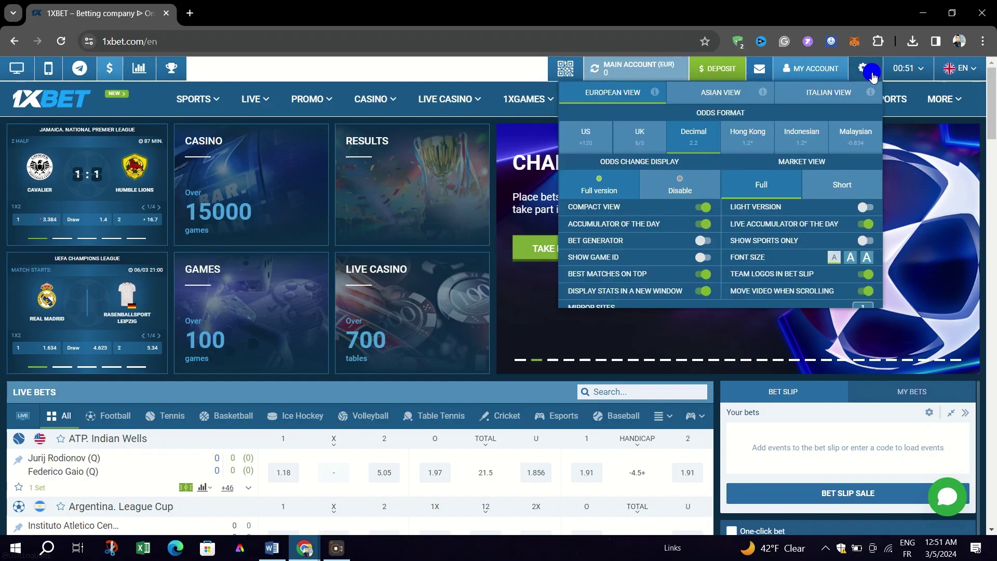
pyautogui.moveTo(811, 68)
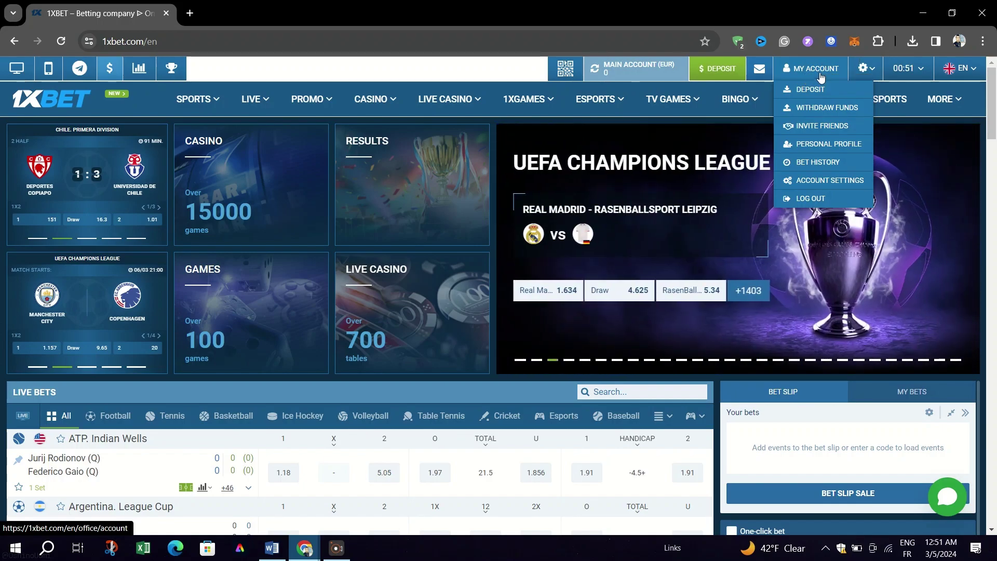
pyautogui.middleClick(814, 145)
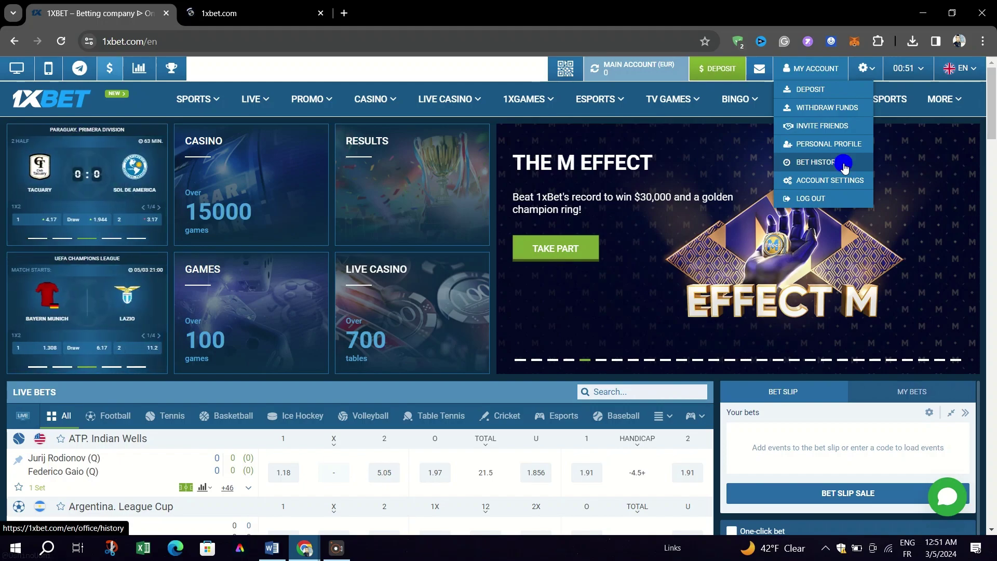
# Step: Go to the Bet History page from the account menu
pyautogui.click(831, 163)
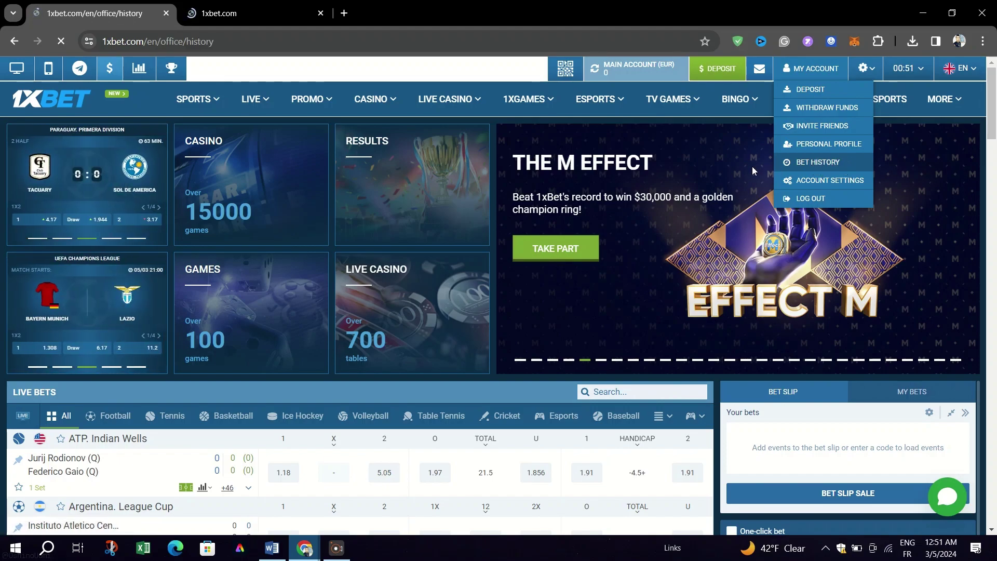